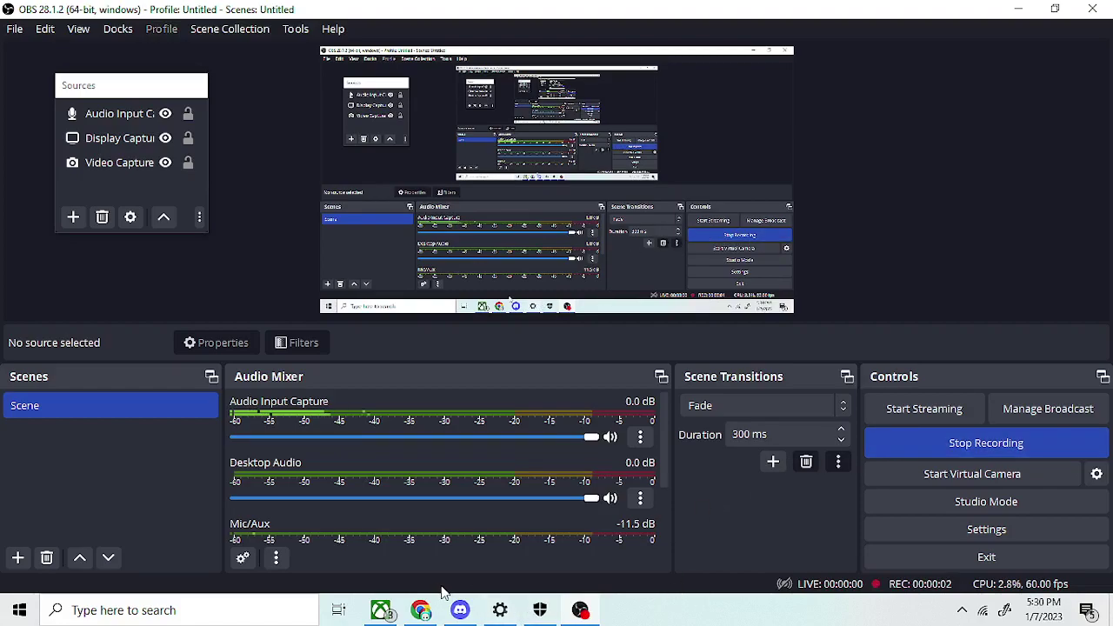
Bring the Chrome browser showing YouTube in front of the running OBS recording
{"action": "left_click", "coordinate": [421, 610]}
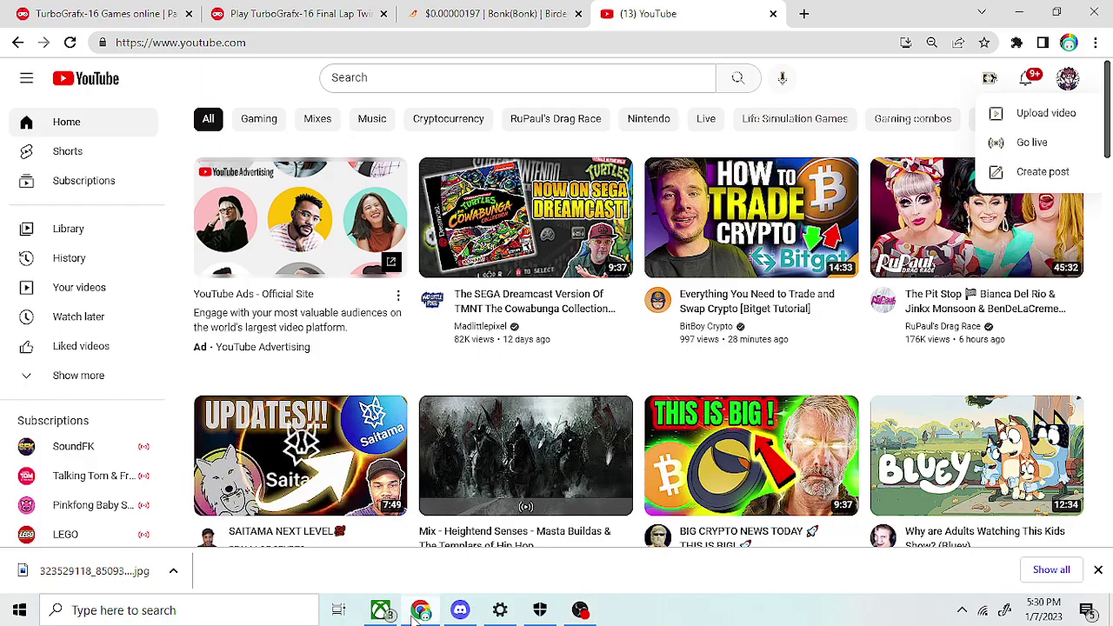
Switch to the Birdeye Bonk tab with its price chart, safety stats and swap panel
{"action": "left_click", "coordinate": [490, 13]}
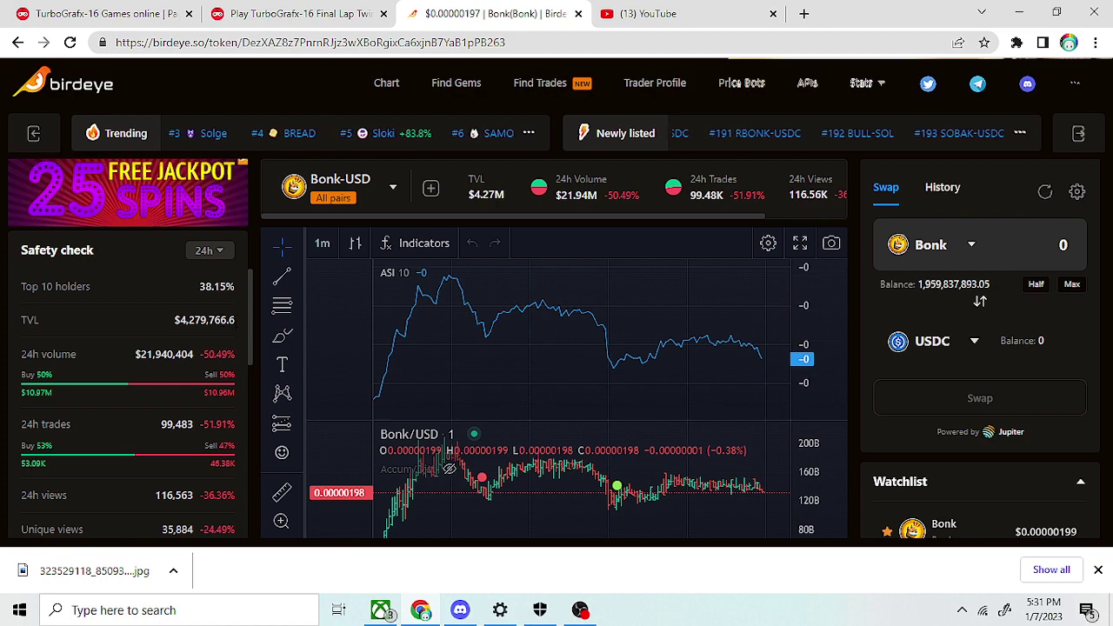
Highlight the Bonk TVL value of $4,279,766.6
{"action": "left_click_drag", "start_coordinate": [230, 320], "coordinate": [172, 326]}
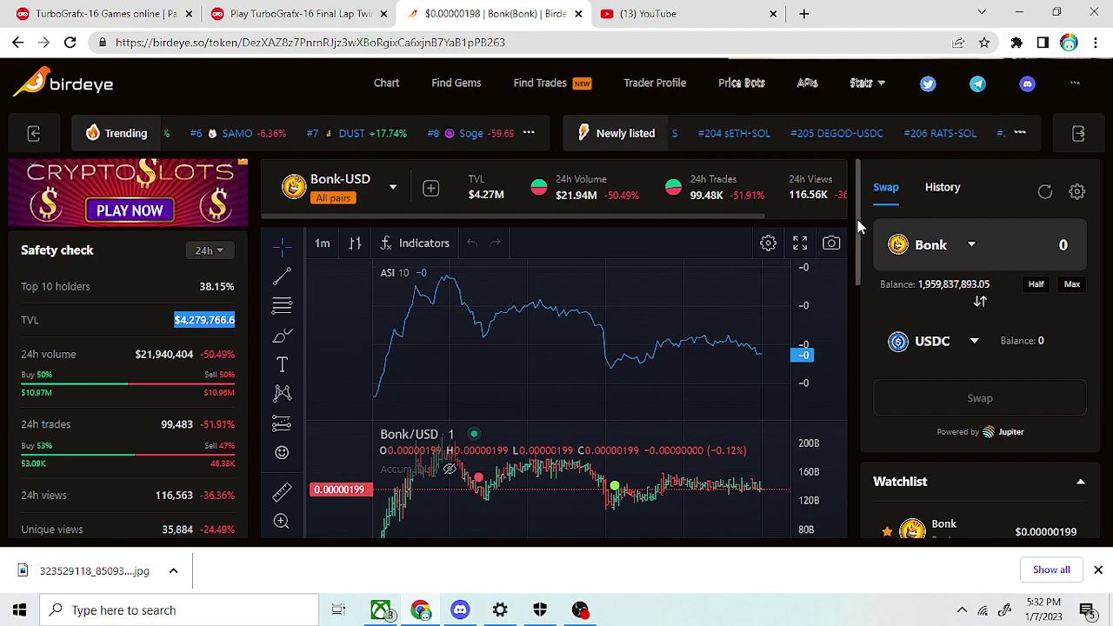
{"action": "scroll", "coordinate": [859, 226], "scroll_direction": "down", "scroll_amount": 8}
{"action": "scroll", "coordinate": [863, 201], "scroll_direction": "up", "scroll_amount": 8}
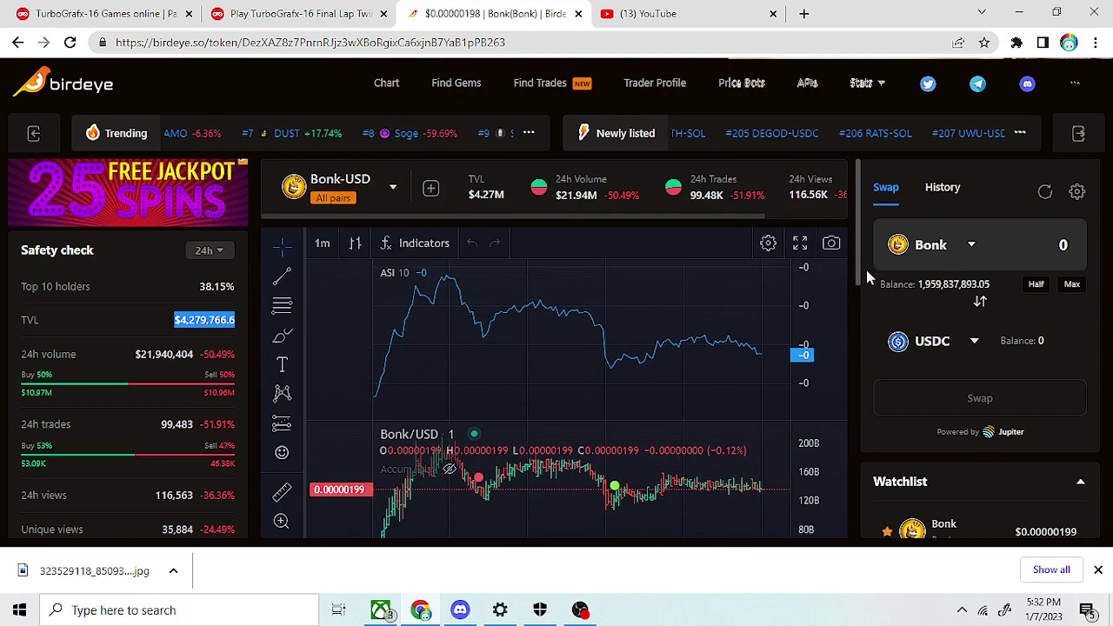
{"action": "scroll", "coordinate": [866, 286], "scroll_direction": "down", "scroll_amount": 3}
{"action": "scroll", "coordinate": [867, 286], "scroll_direction": "down", "scroll_amount": 5}
{"action": "scroll", "coordinate": [865, 375], "scroll_direction": "down", "scroll_amount": 5}
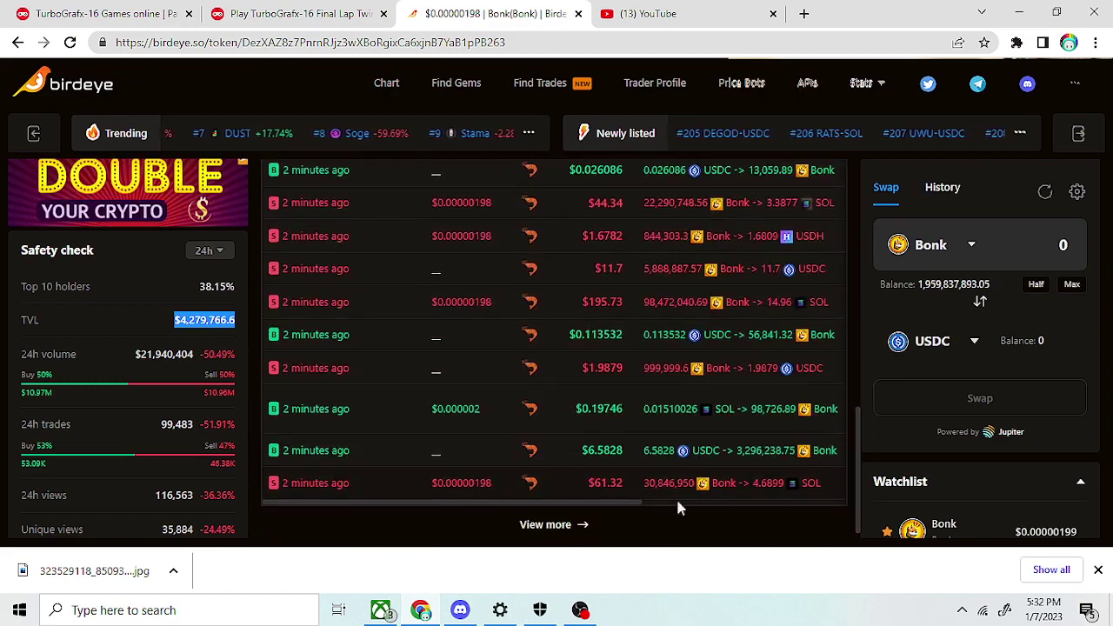
Return to OBS Studio with the recording still running
{"action": "left_click", "coordinate": [581, 611]}
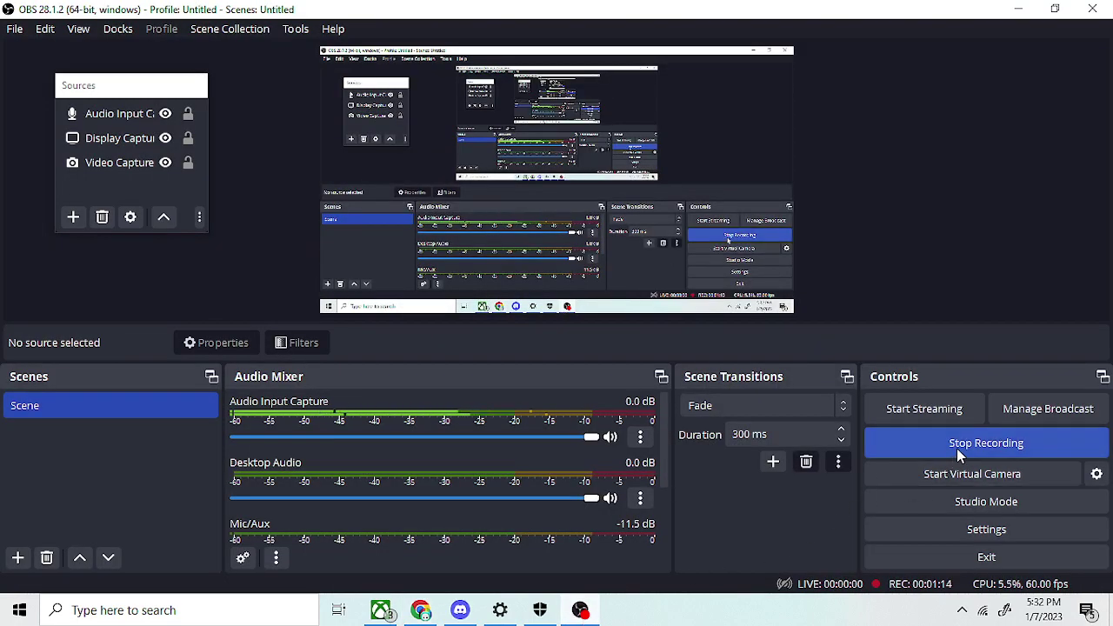